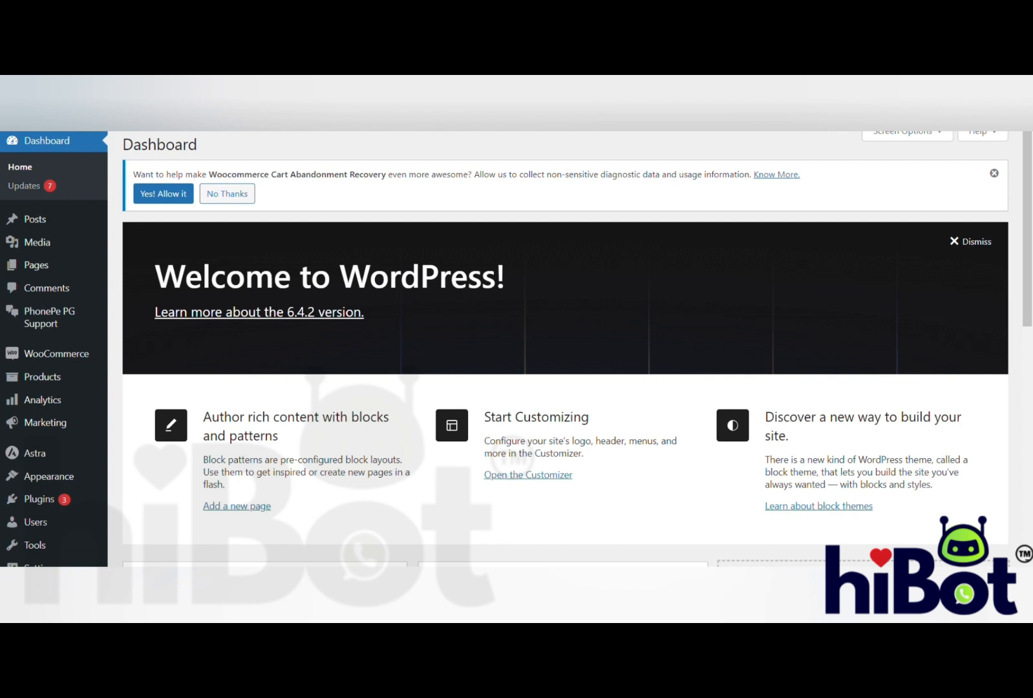
# - Open the settings of WooCommerce's Cart Abandonment plugin
pyautogui.moveTo(71, 354)
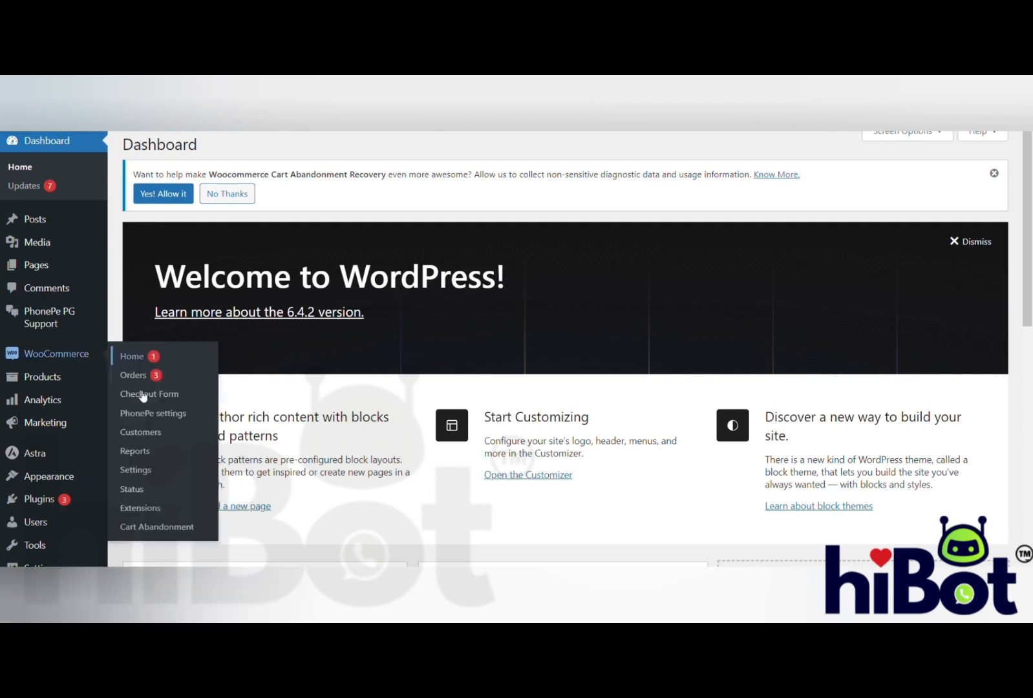
pyautogui.click(163, 532)
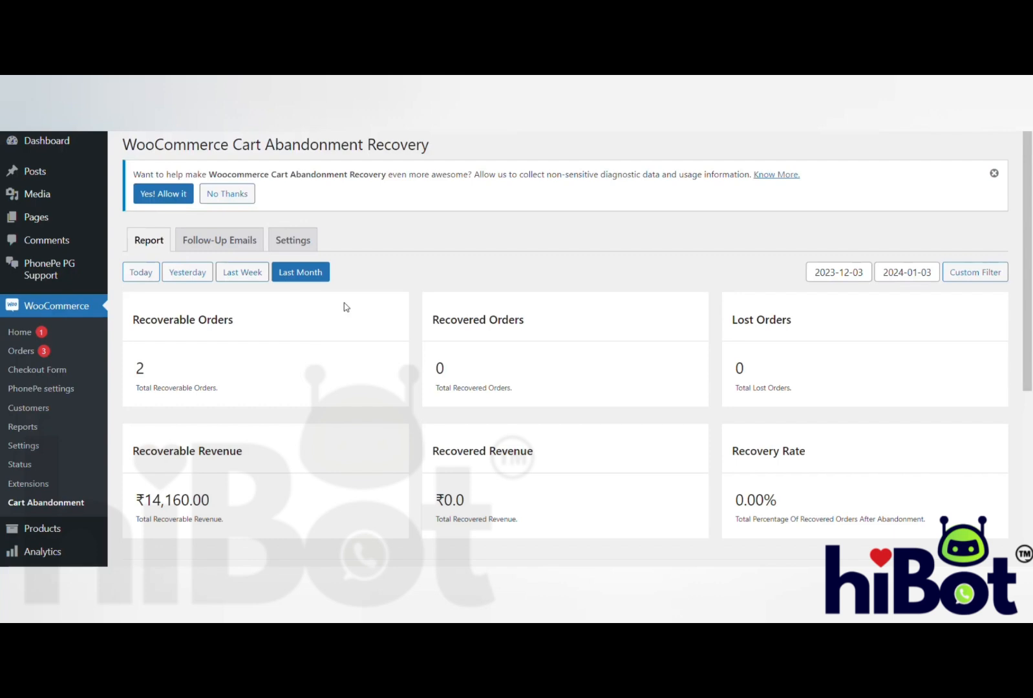
pyautogui.click(305, 246)
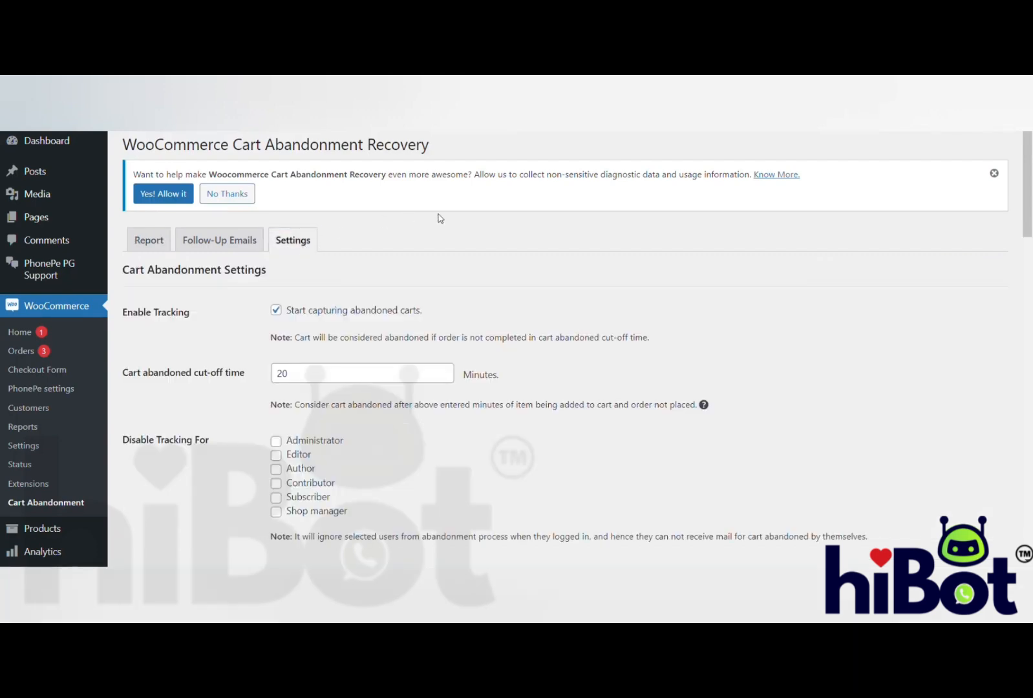
# - Enable automatic creation of a special coupon code for abandoned carts in the Webhook Settings
pyautogui.scroll(-4, 493, 272)
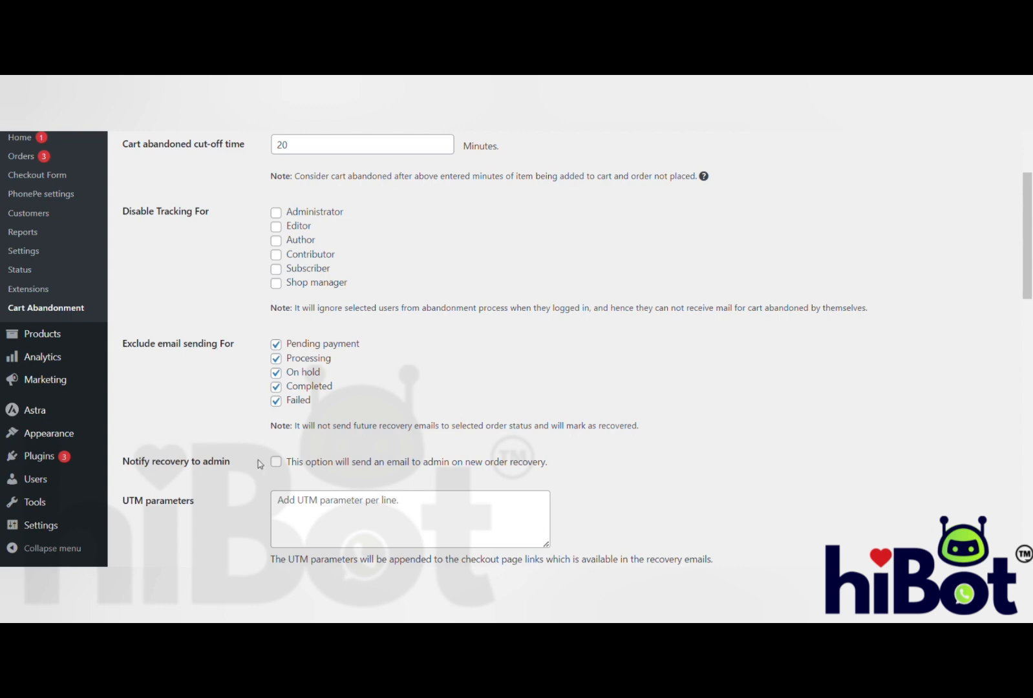
pyautogui.scroll(-4, 454, 350)
pyautogui.scroll(-6, 455, 351)
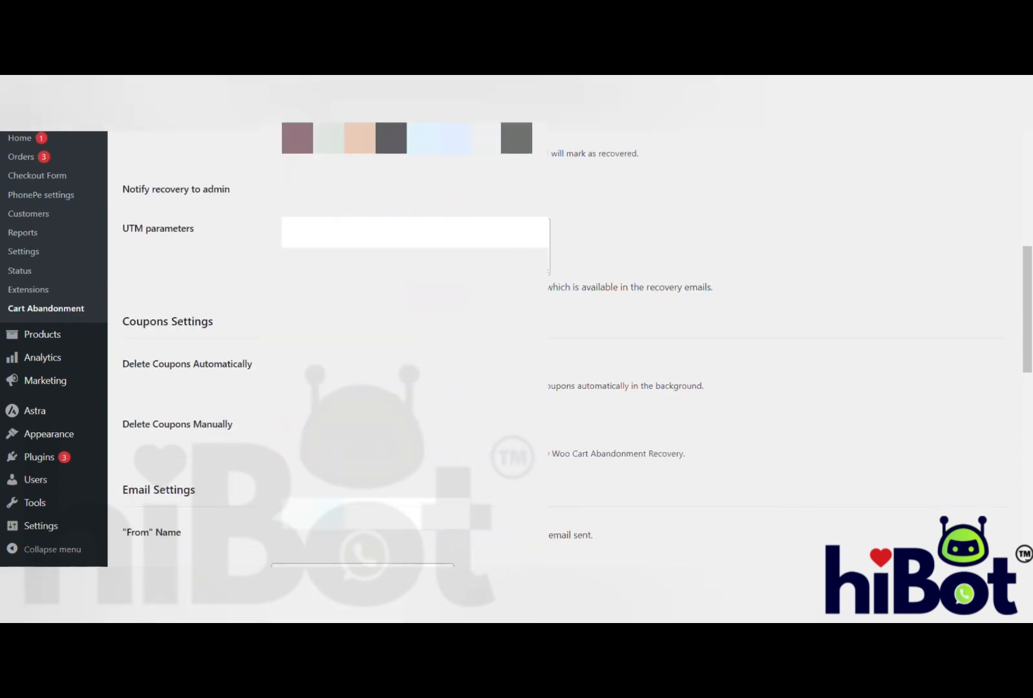
pyautogui.scroll(-5, 455, 350)
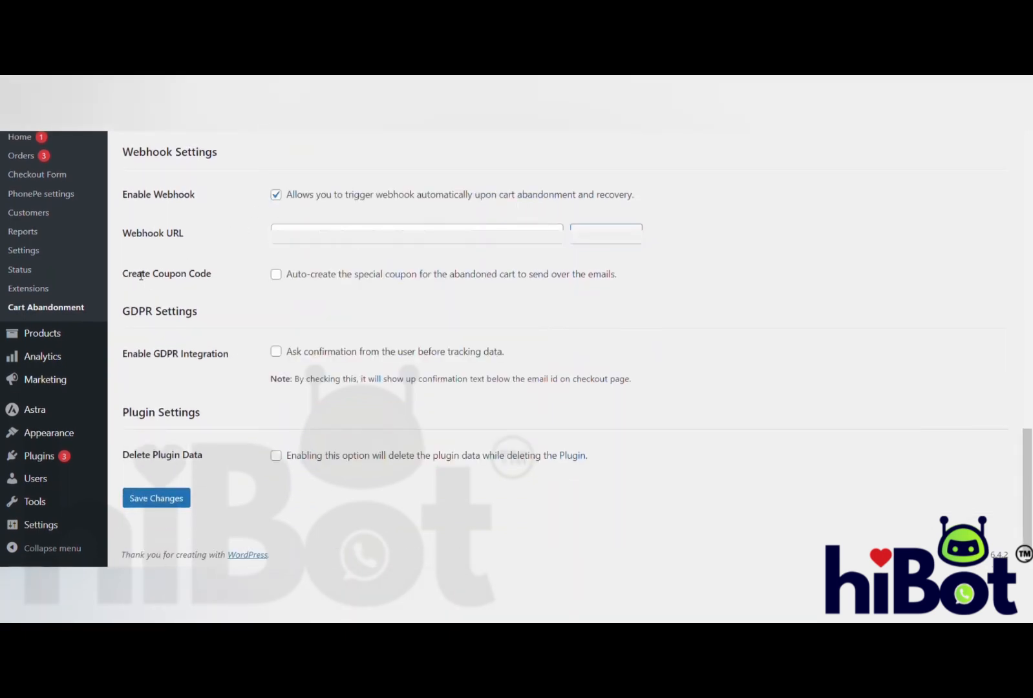
pyautogui.moveTo(122, 272); pyautogui.dragTo(222, 274)
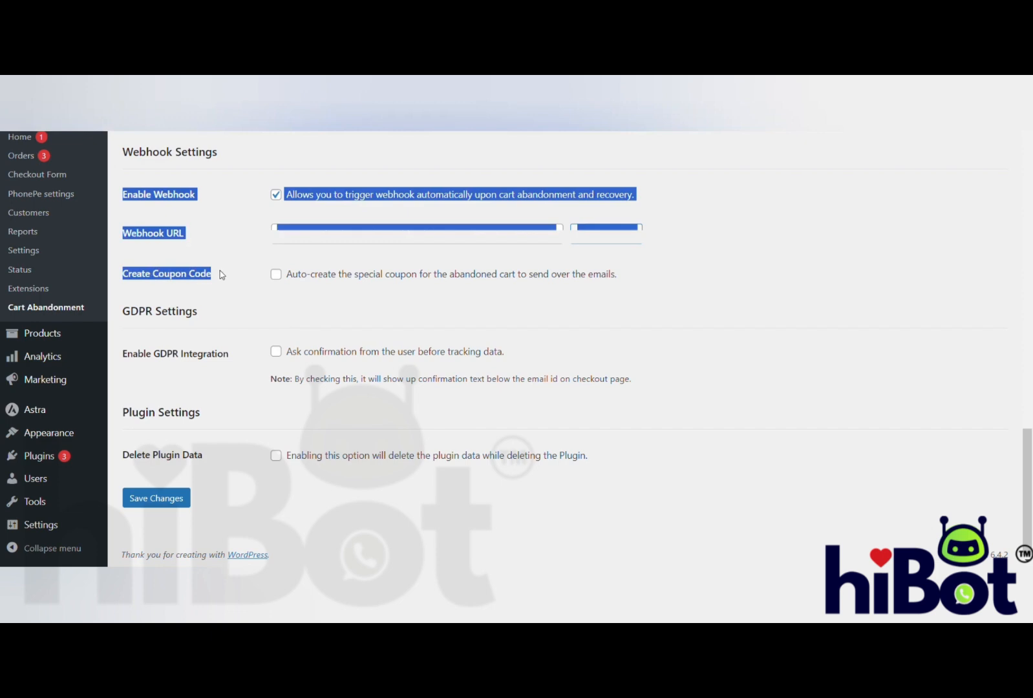
pyautogui.click(221, 275)
pyautogui.click(276, 275)
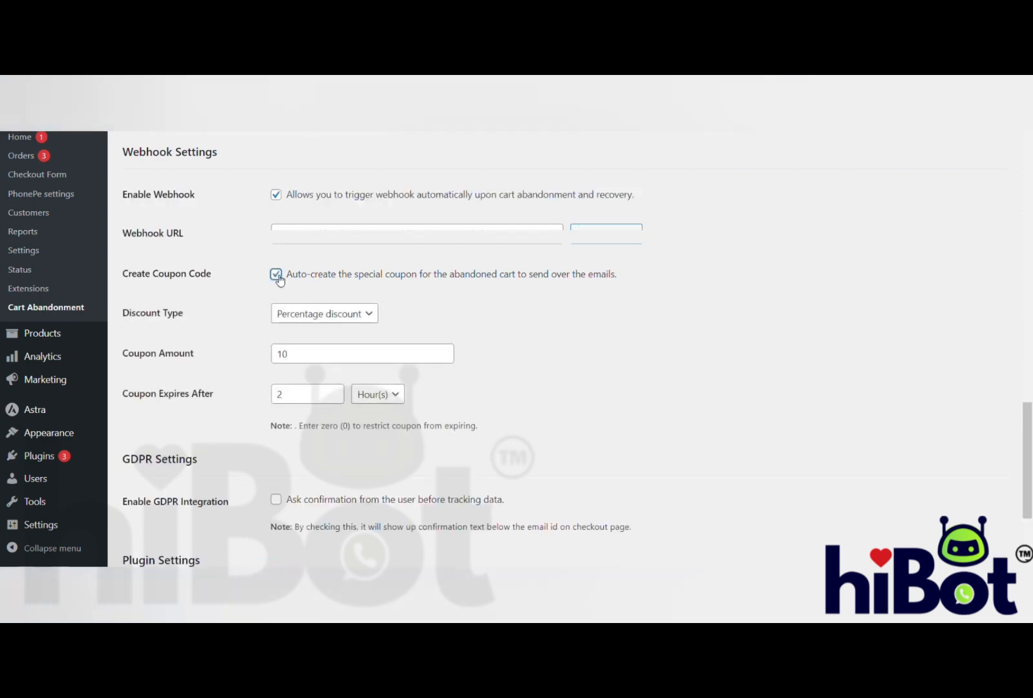
# - Keep the percentage discount type, set the coupon amount to 5 and its expiry to 3 hours, and save the changes
pyautogui.click(369, 311)
pyautogui.click(305, 359)
pyautogui.press('BackSpace')
pyautogui.press('BackSpace')
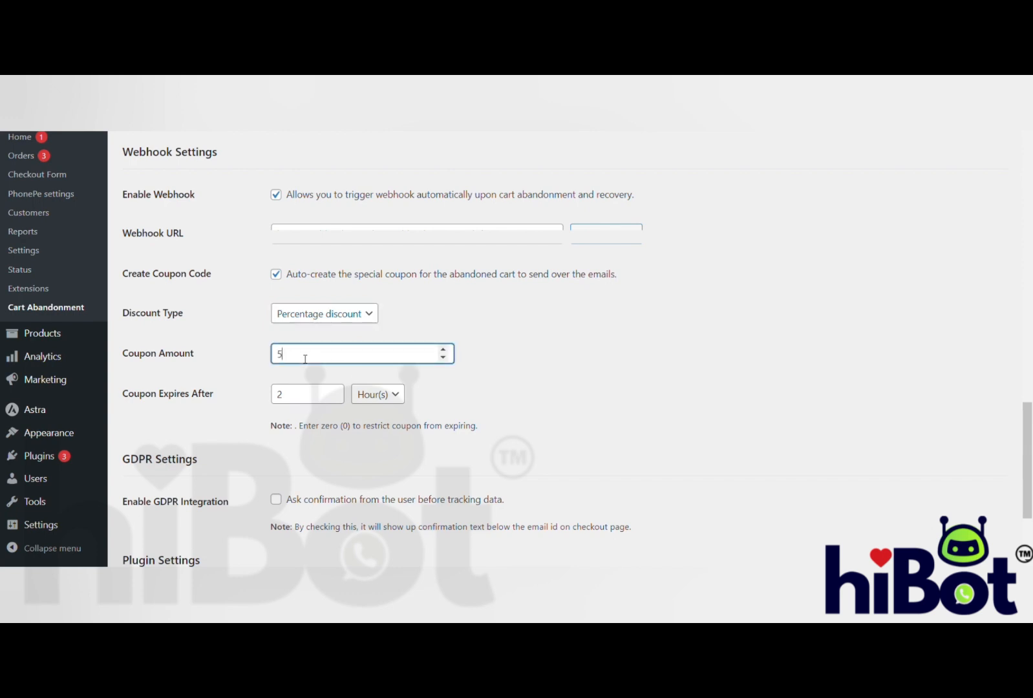
pyautogui.click(303, 402)
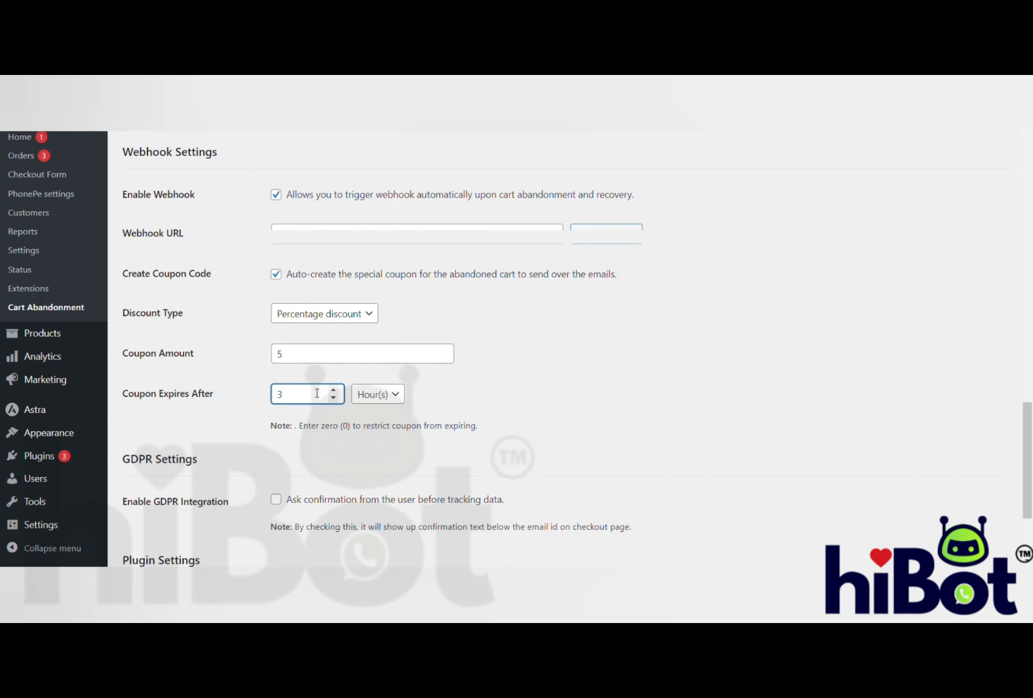
pyautogui.click(489, 400)
pyautogui.scroll(-2, 445, 402)
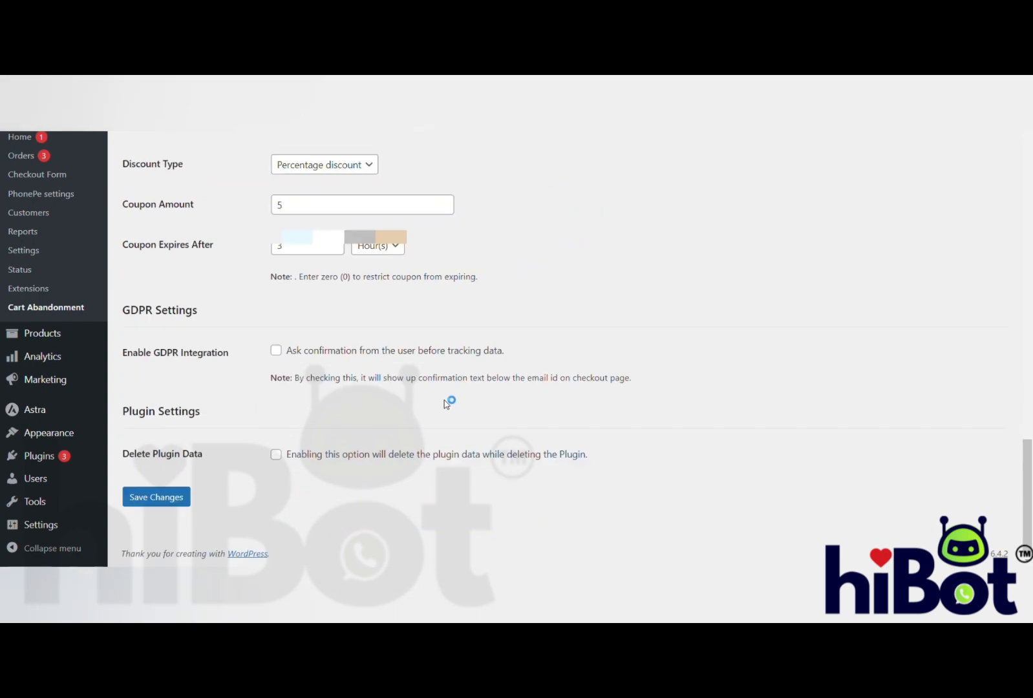
pyautogui.click(157, 497)
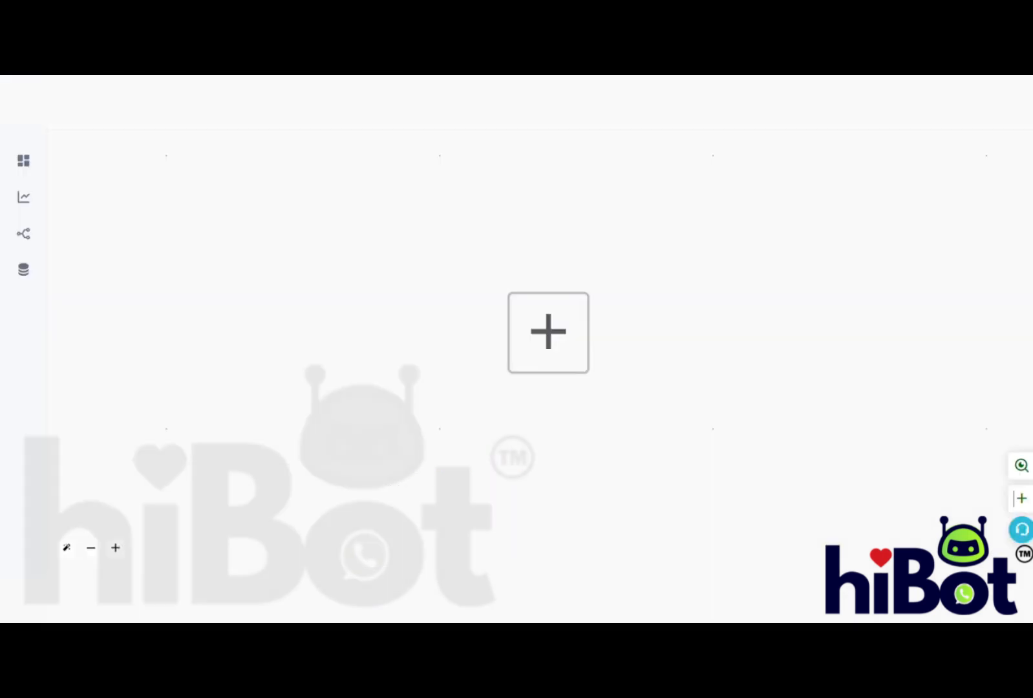
# - Switch to the hiBot workflow builder and add a Custom Webhook trigger as the first node
pyautogui.click(581, 338)
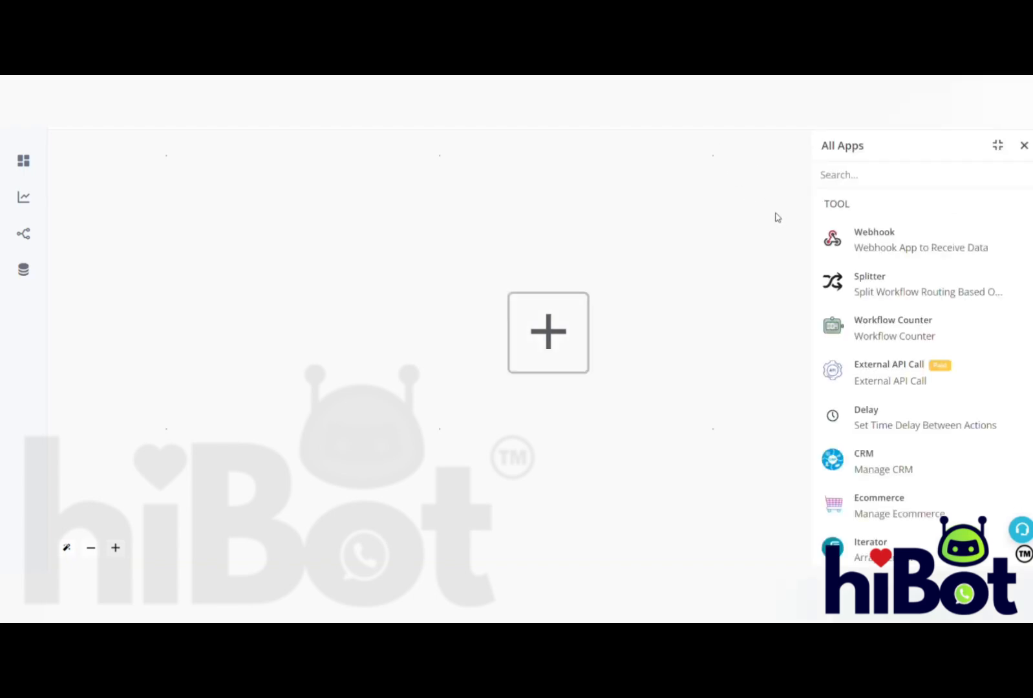
pyautogui.click(908, 237)
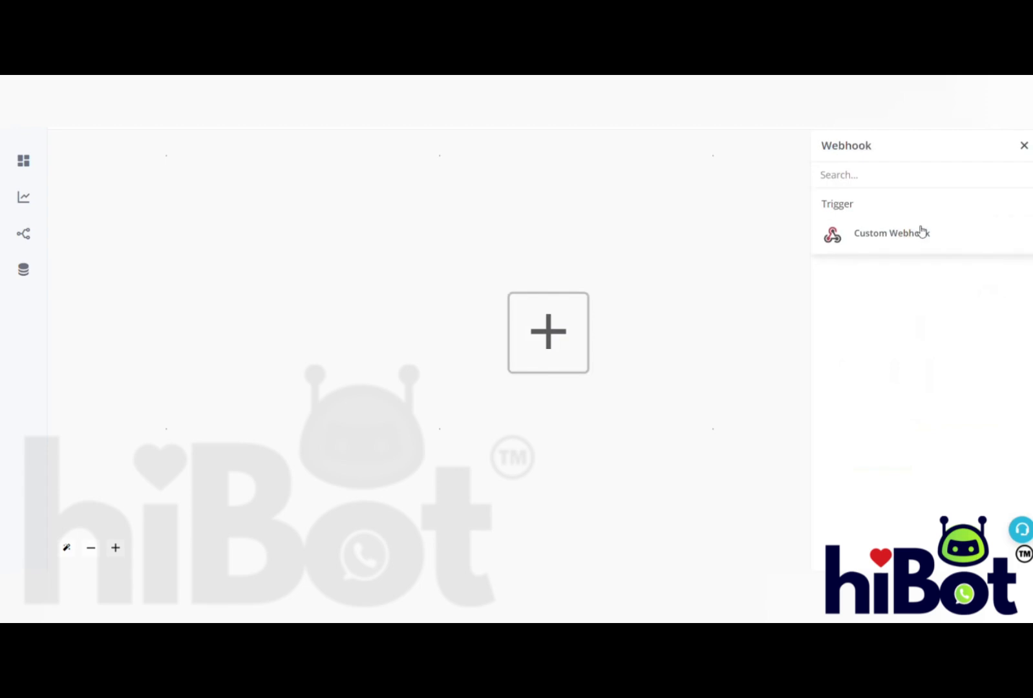
pyautogui.click(920, 233)
# - Title the webhook "Cart abandonment recovery", generate its hook and copy the webhook URL
pyautogui.click(934, 206)
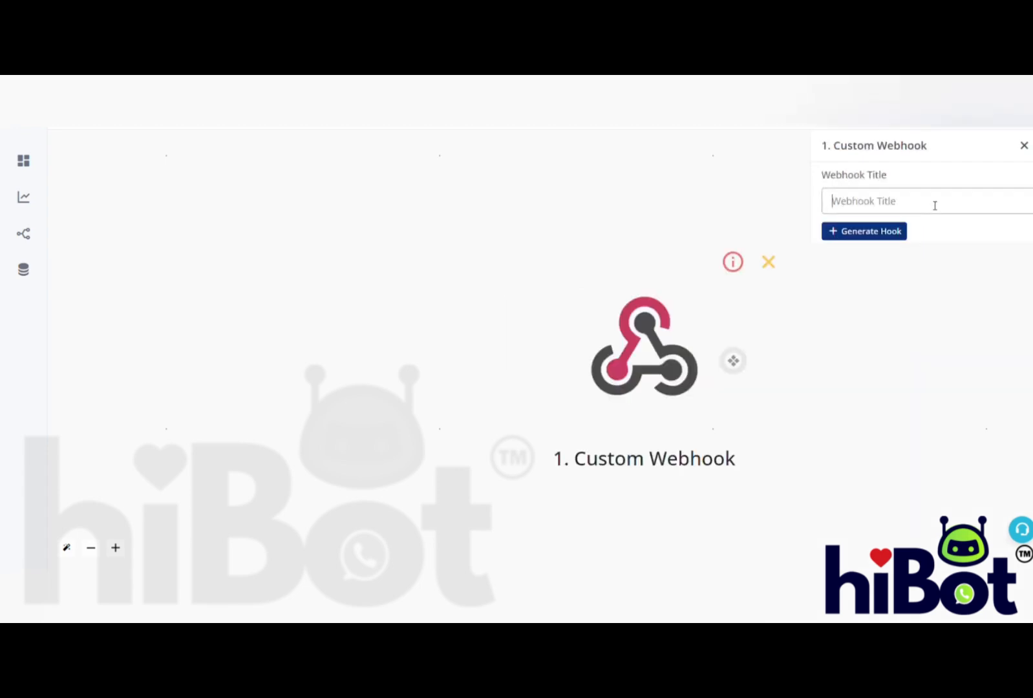
pyautogui.write('Cart abandonment recovery')
pyautogui.click(884, 232)
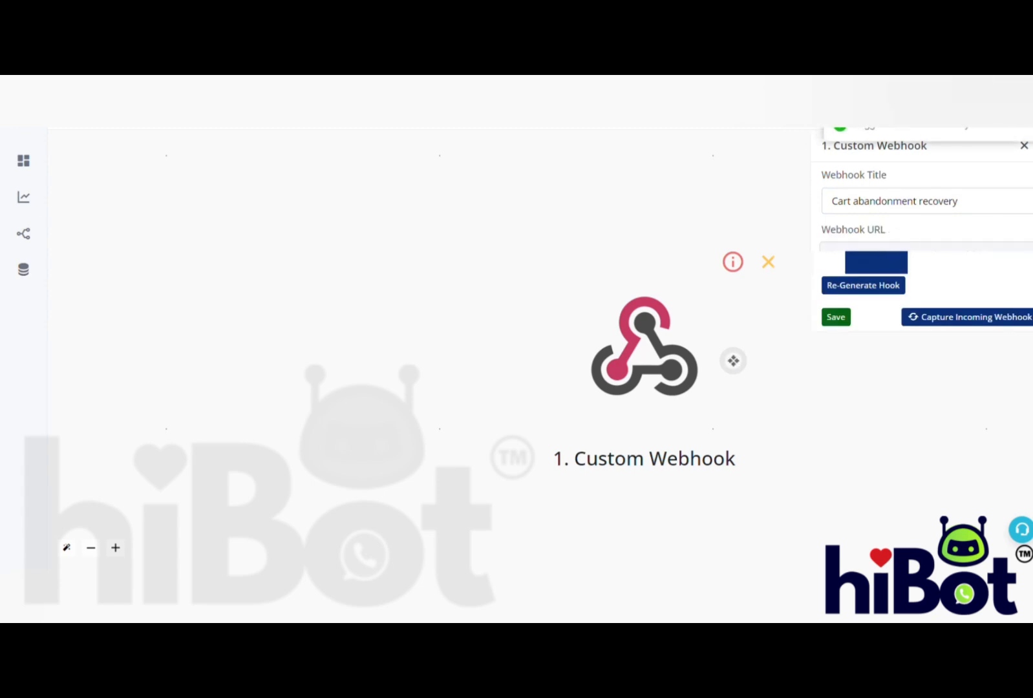
pyautogui.click(894, 246)
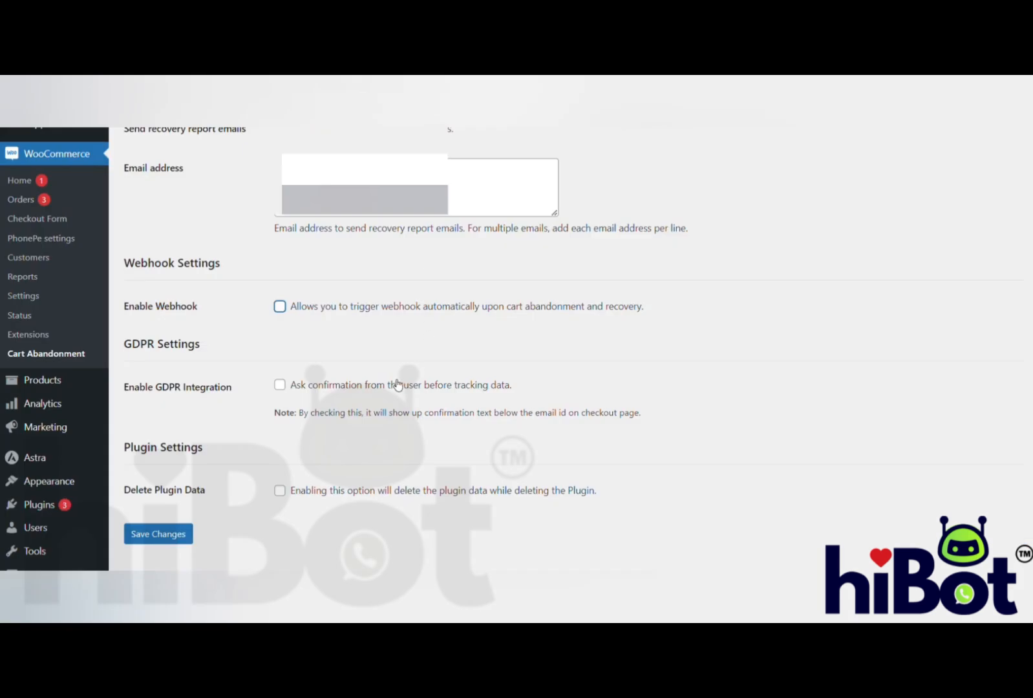
# - Switch to WordPress, enable the webhook in the Cart Abandonment settings with the copied webhook URL, and save the changes
pyautogui.scroll(-1, 148, 214)
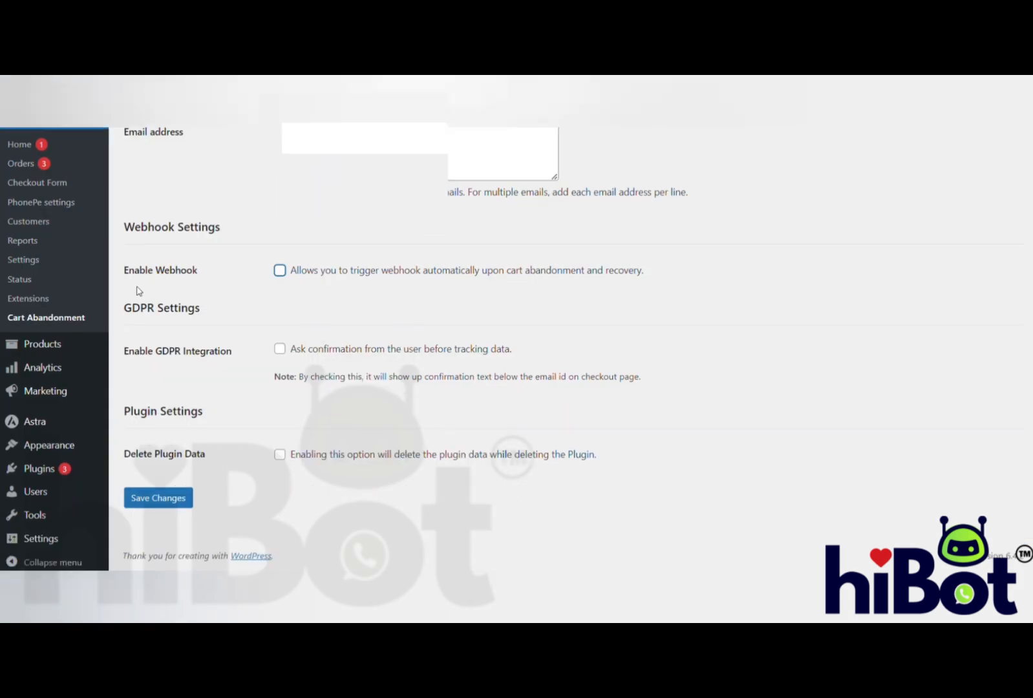
pyautogui.click(279, 271)
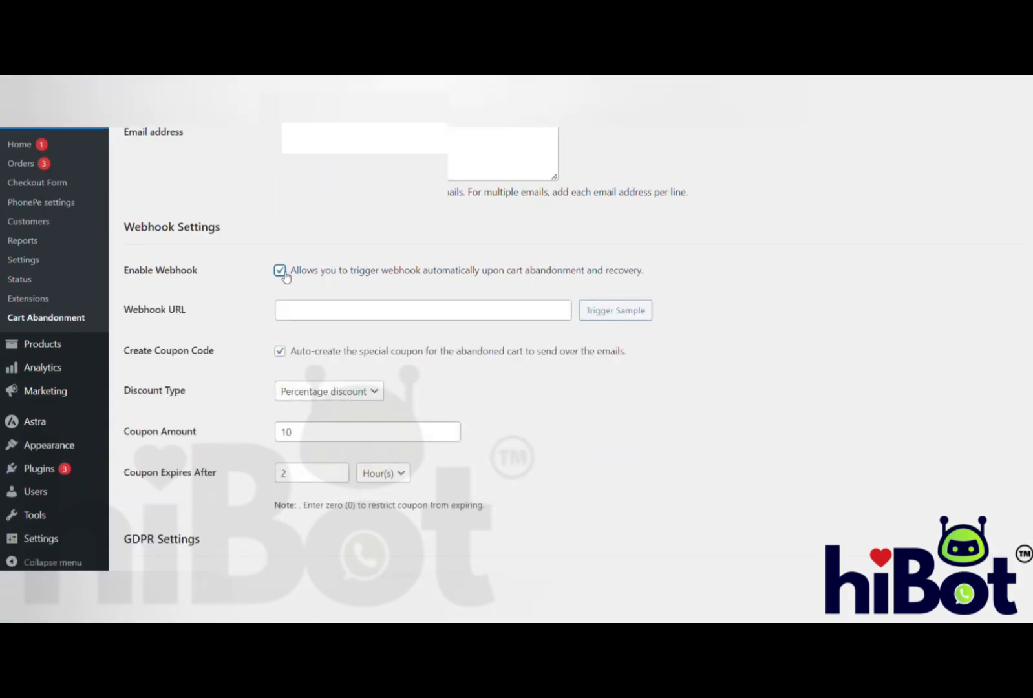
pyautogui.click(351, 313)
pyautogui.hotkey('ctrl', 'v')
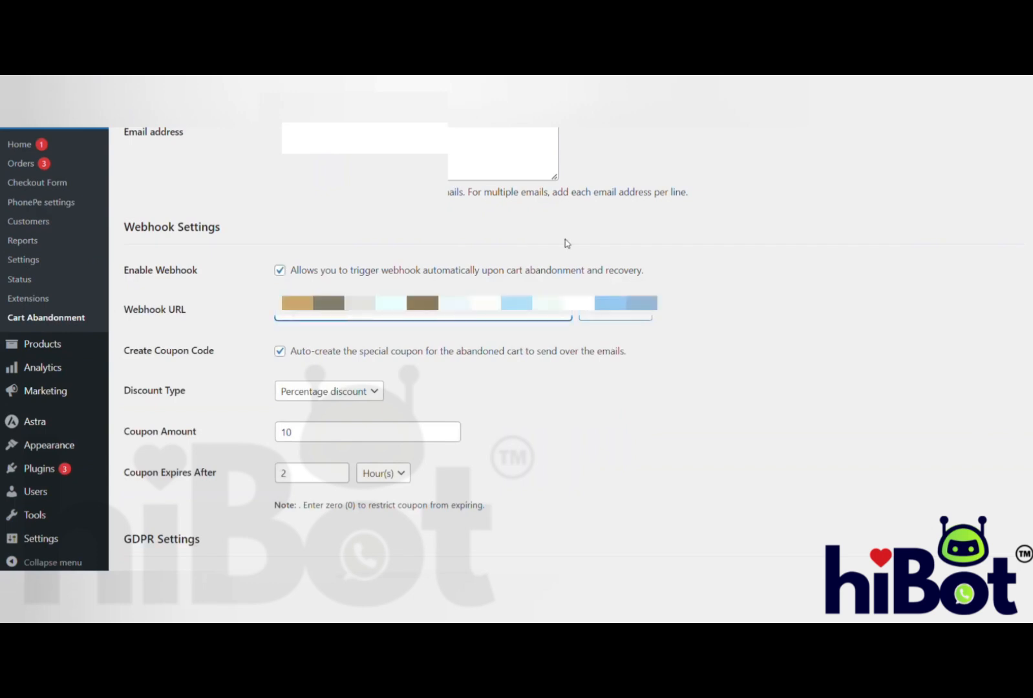
pyautogui.scroll(-3, 509, 377)
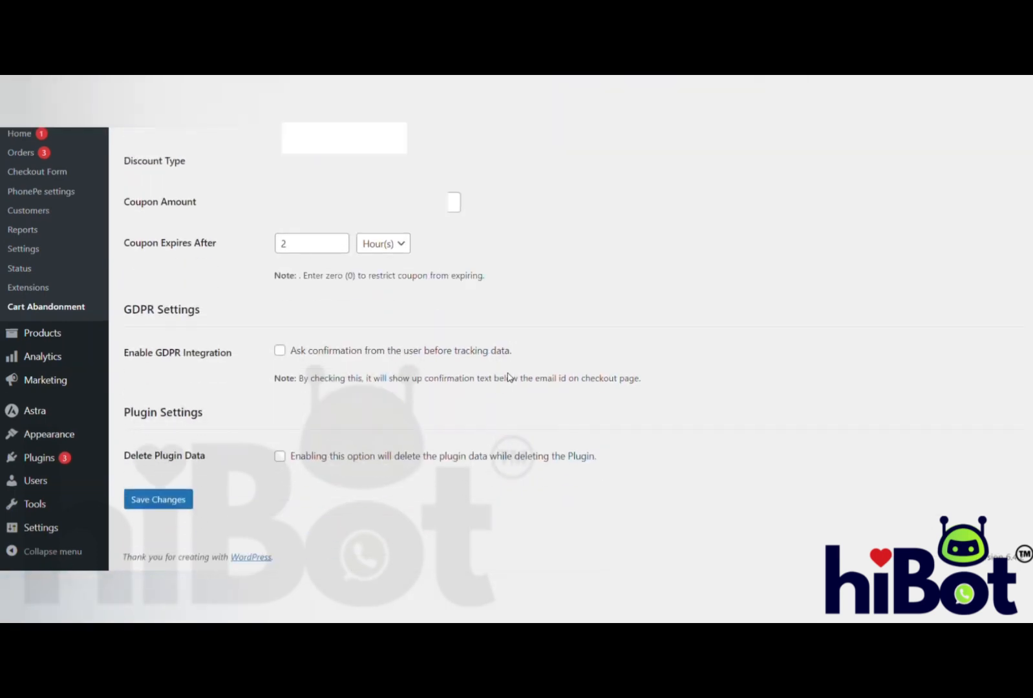
pyautogui.click(166, 501)
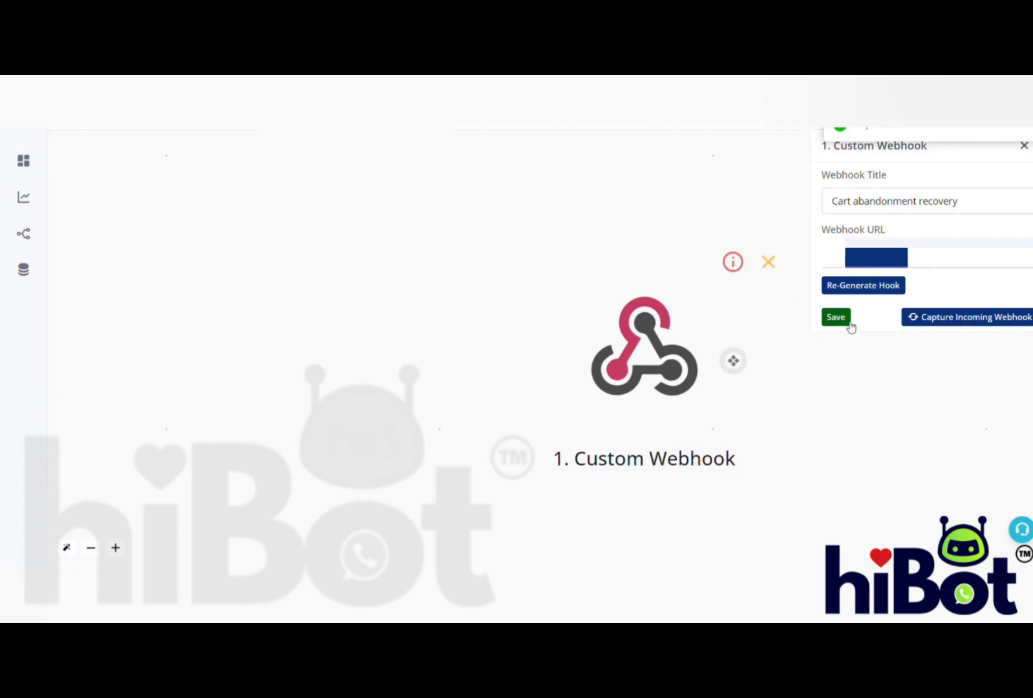
# - Start capturing the incoming webhook in hiBot, and take a 6000 Platform Recharge from the store through the cart to checkout
pyautogui.click(956, 319)
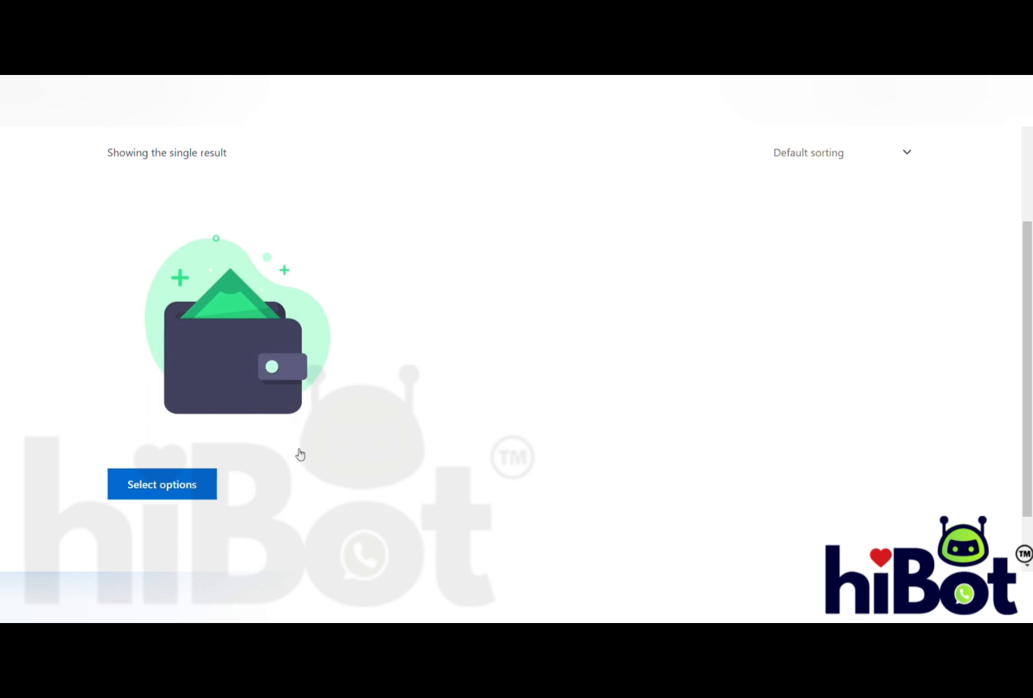
pyautogui.click(201, 486)
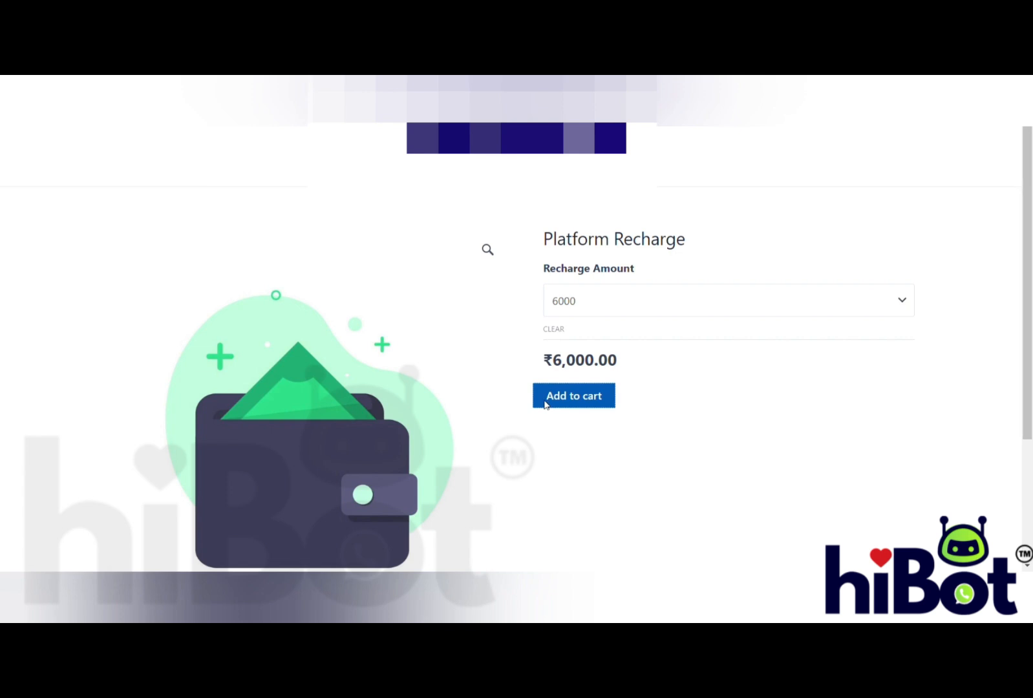
pyautogui.click(545, 404)
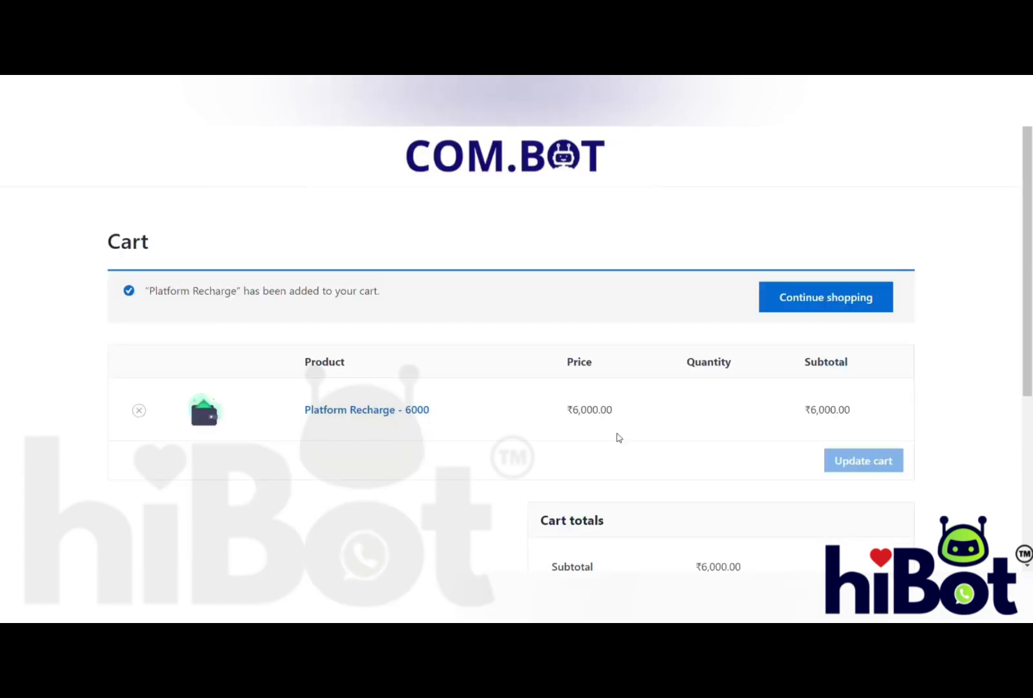
pyautogui.scroll(-4, 618, 438)
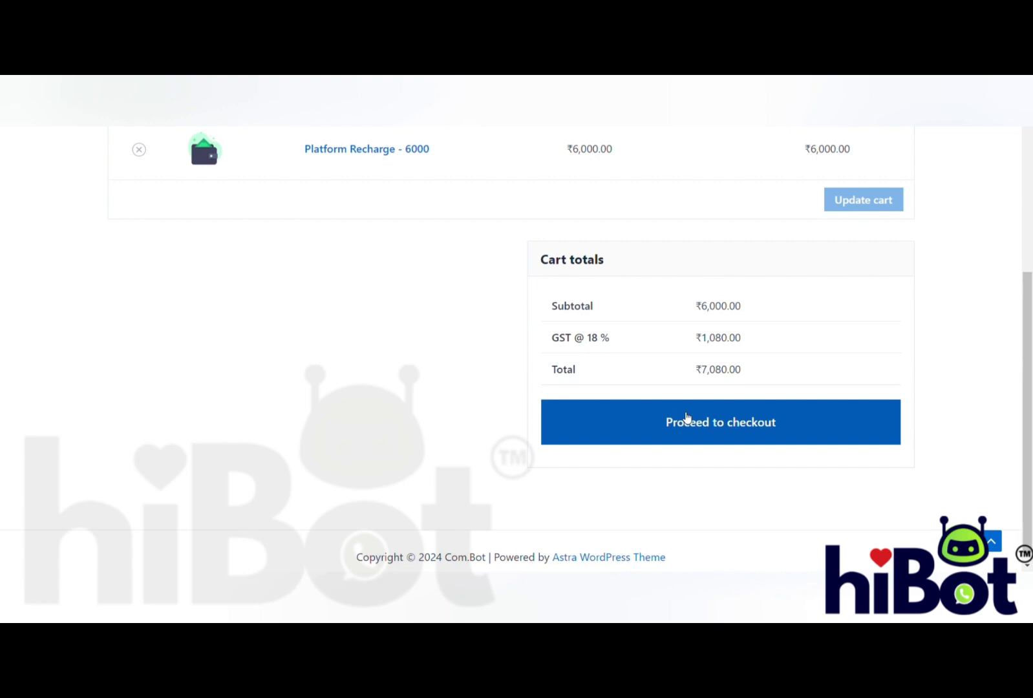
pyautogui.click(686, 419)
pyautogui.scroll(-8, 516, 349)
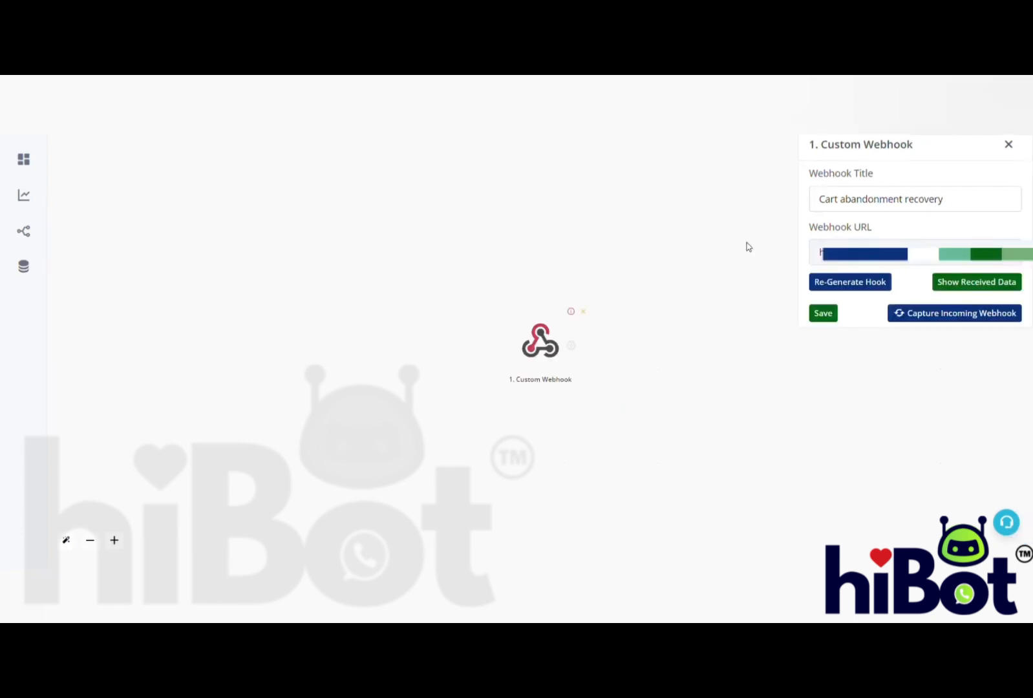
# - Review the data received by the custom webhook, including the coupon code, and save the webhook trigger
pyautogui.click(964, 287)
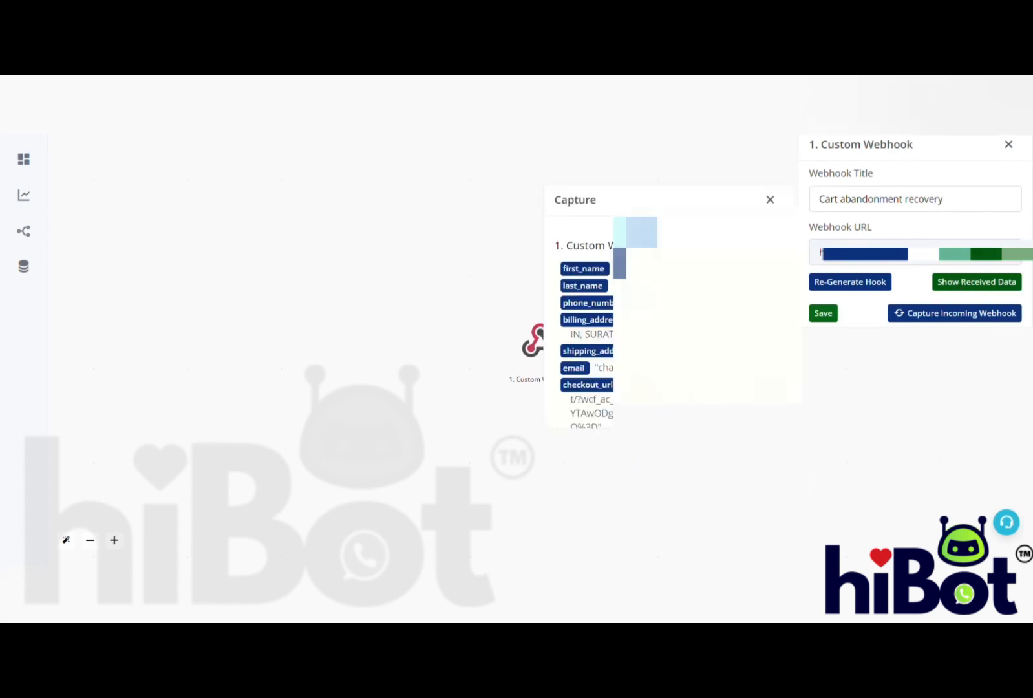
pyautogui.scroll(-1, 630, 307)
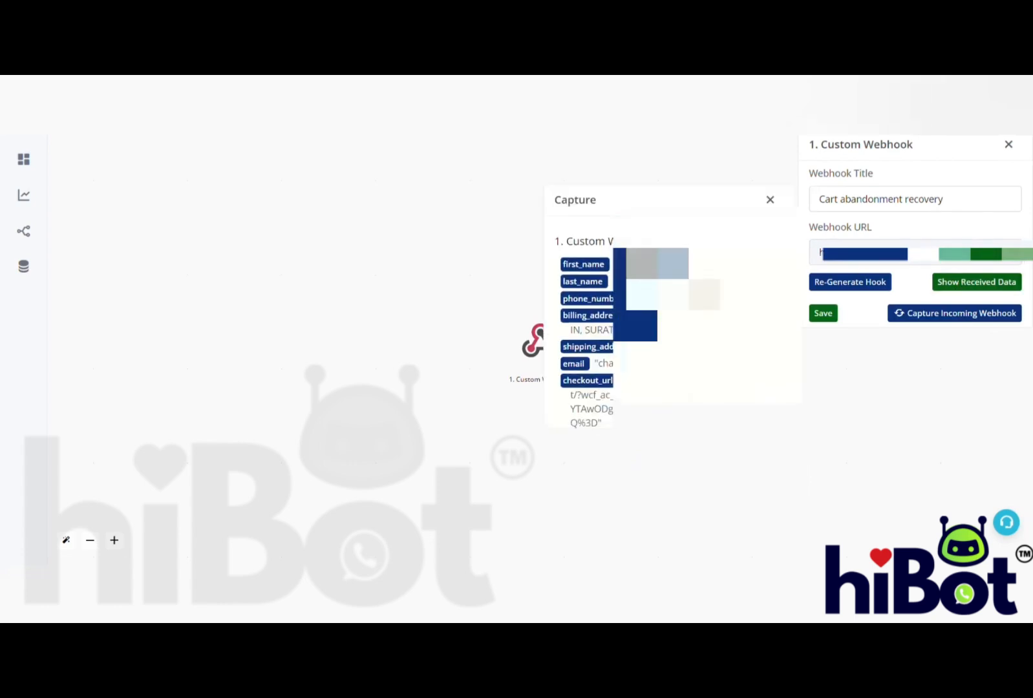
pyautogui.scroll(-5, 585, 323)
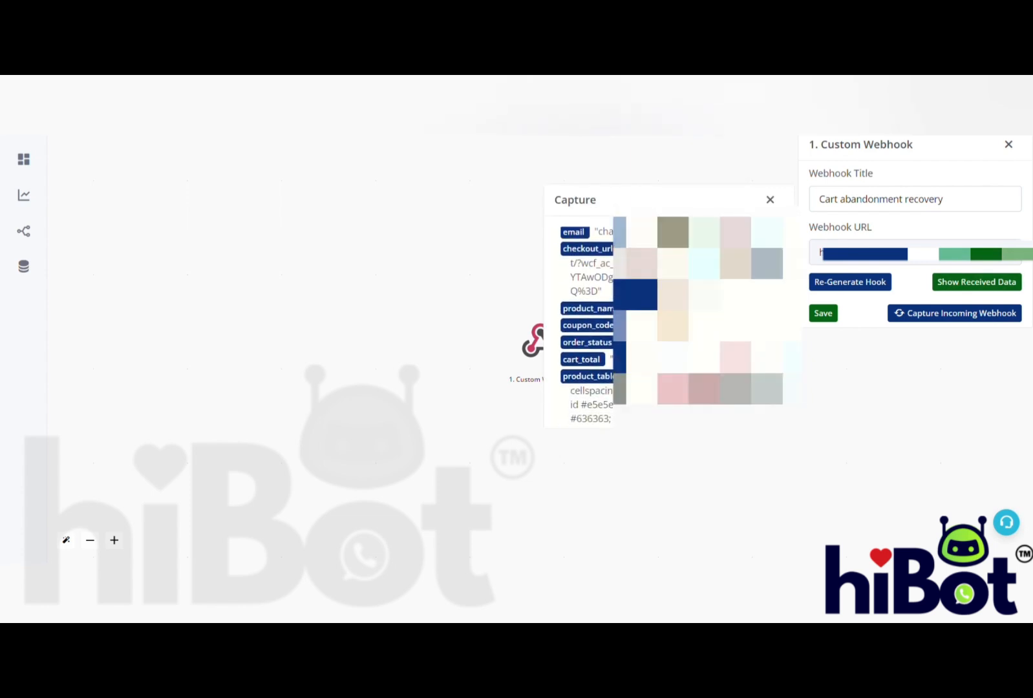
pyautogui.scroll(-3, 584, 323)
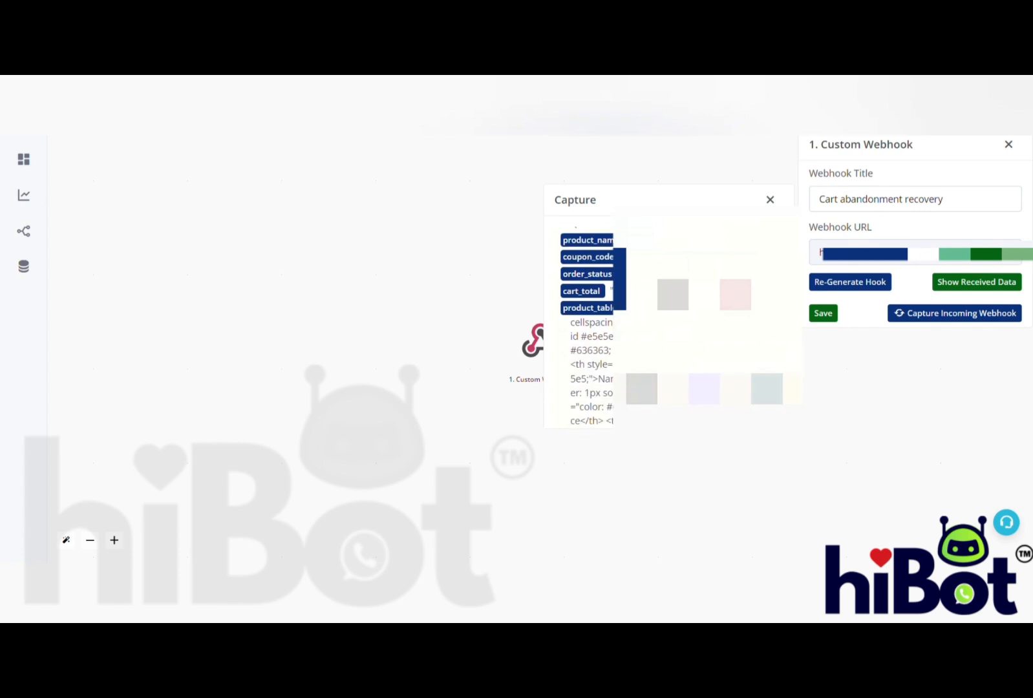
pyautogui.moveTo(628, 257); pyautogui.dragTo(675, 259)
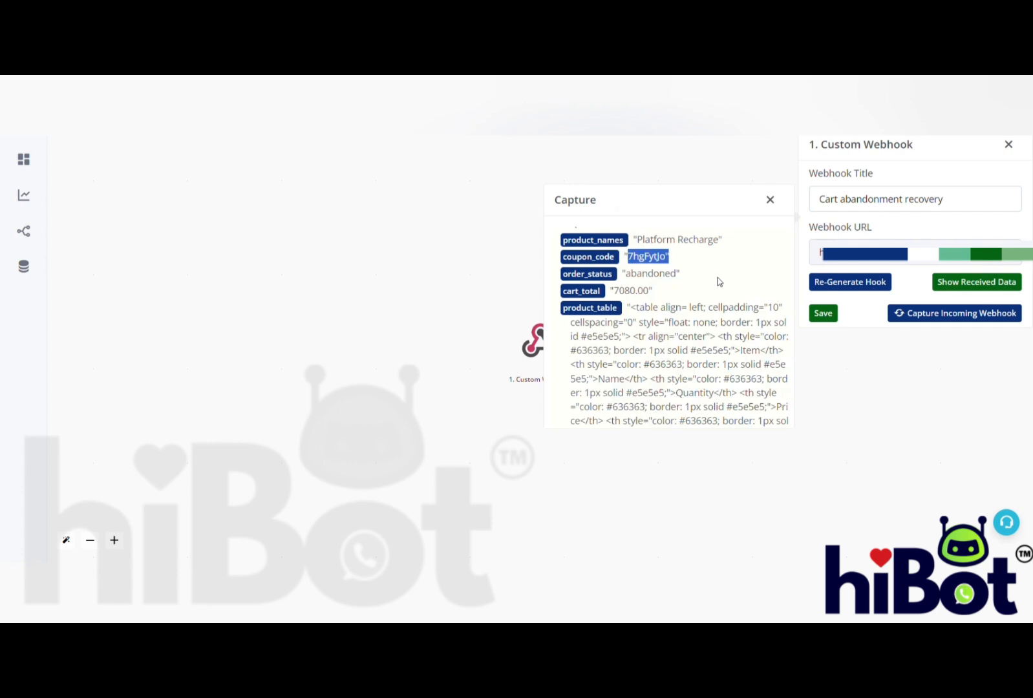
pyautogui.click(826, 316)
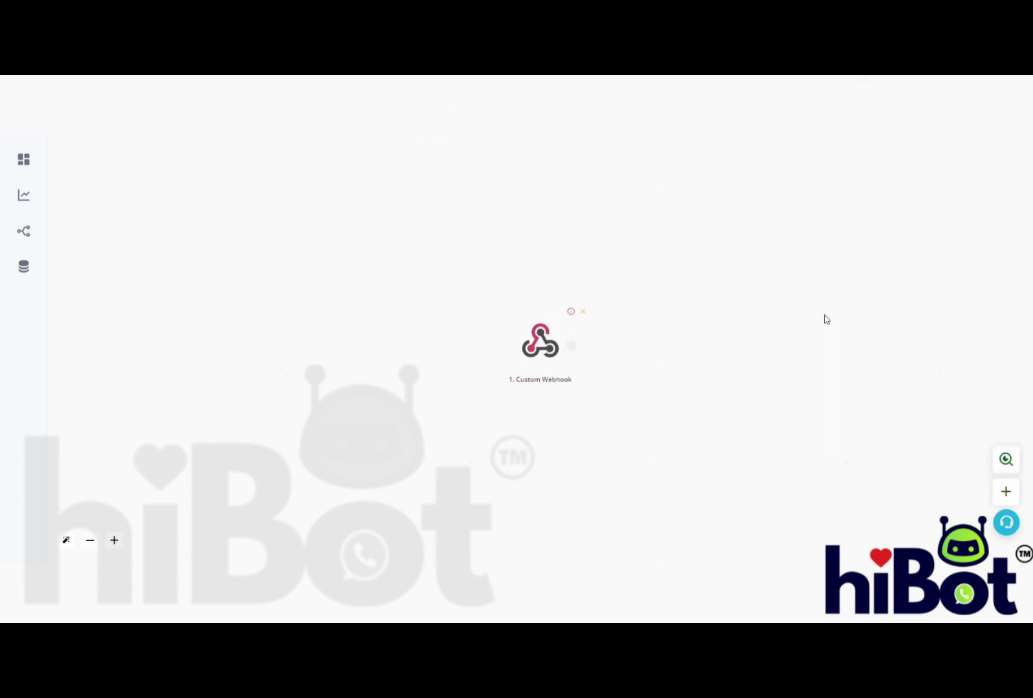
# - Add the CRM action Send Template Message after the Custom Webhook trigger
pyautogui.click(571, 346)
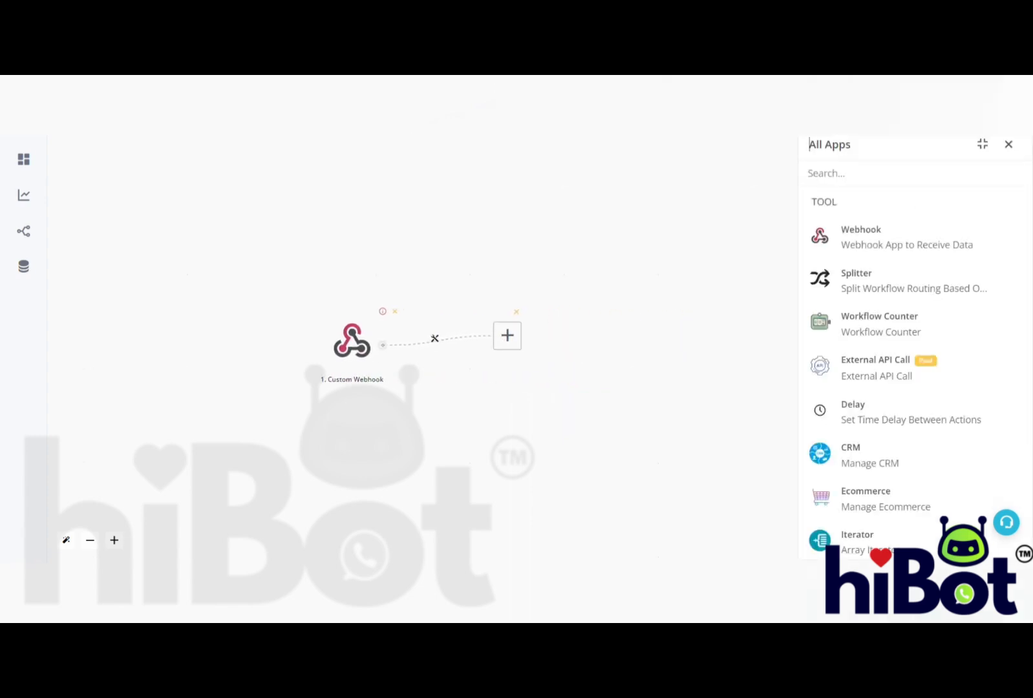
pyautogui.click(883, 447)
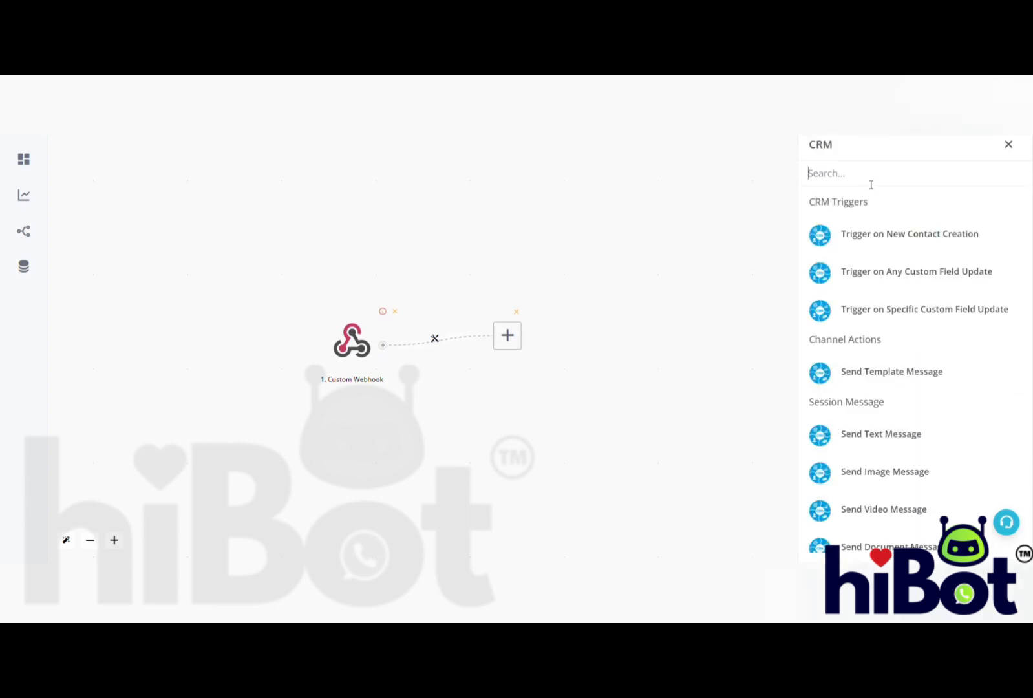
pyautogui.click(896, 373)
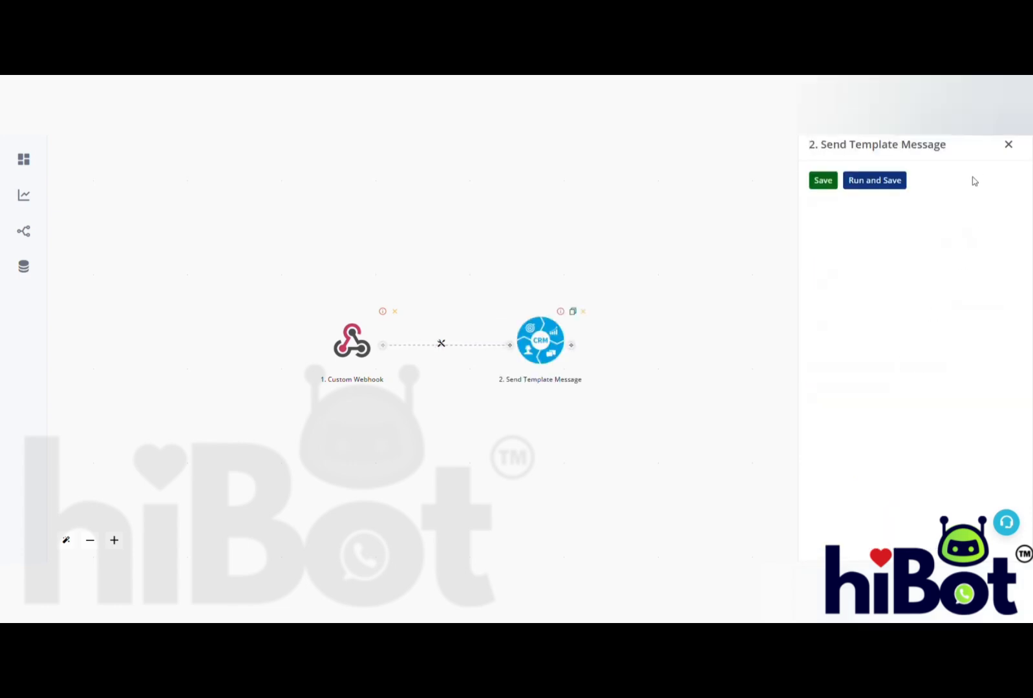
# - Refresh the available channels for the Send Template Message action and open the channel selection
pyautogui.click(984, 201)
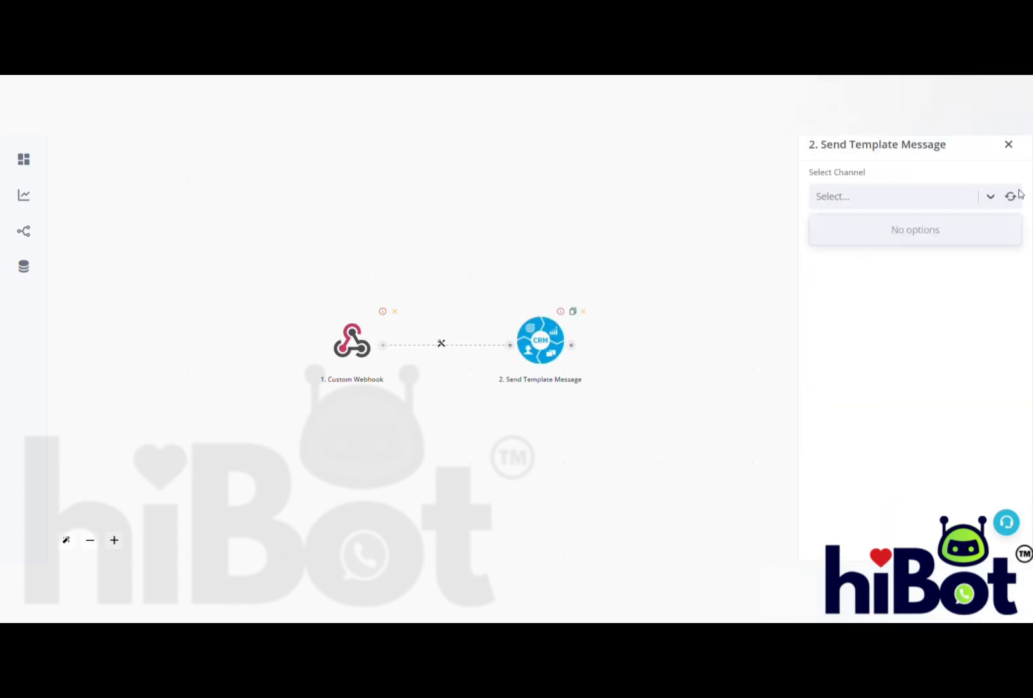
pyautogui.click(1010, 198)
pyautogui.click(1010, 198)
pyautogui.click(980, 197)
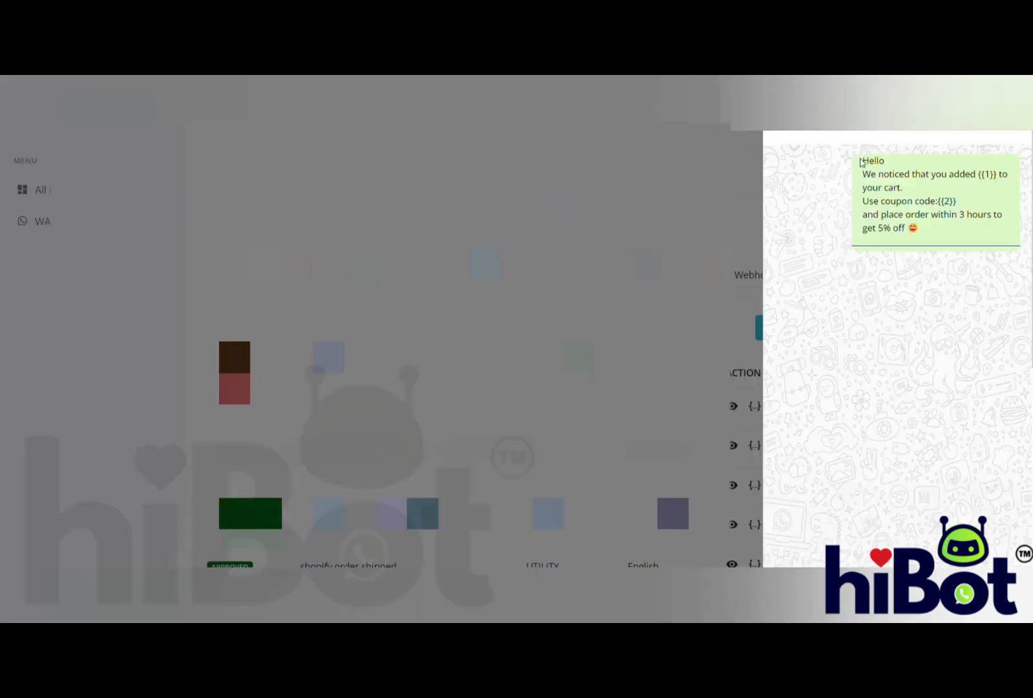
# - Examine the variable placeholders in the preview of the cart abandonment message template
pyautogui.moveTo(977, 174); pyautogui.dragTo(1010, 180)
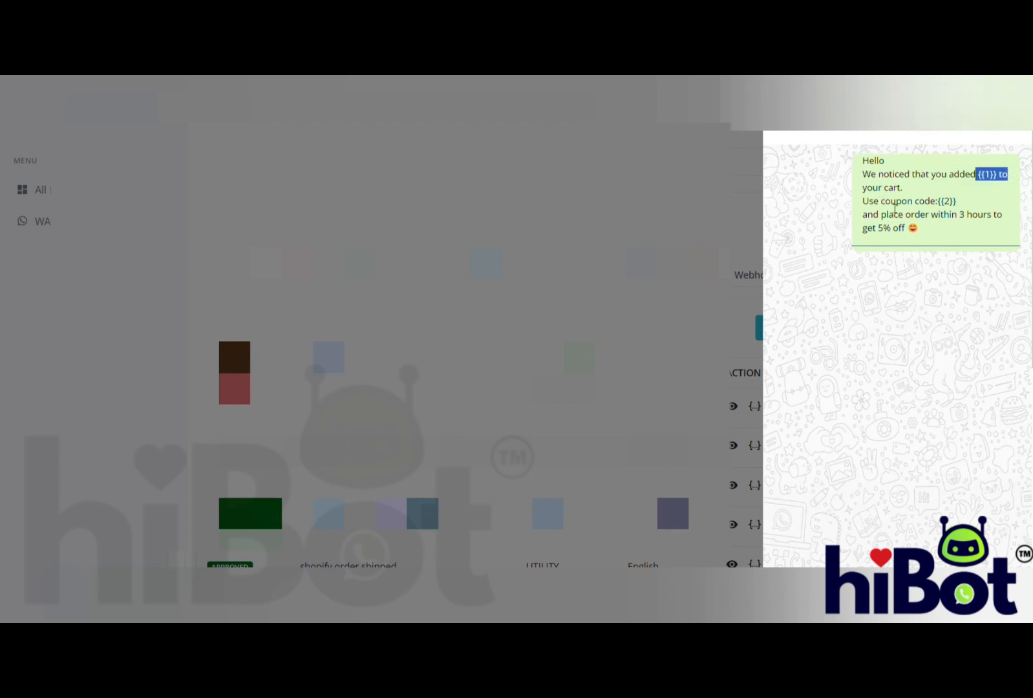